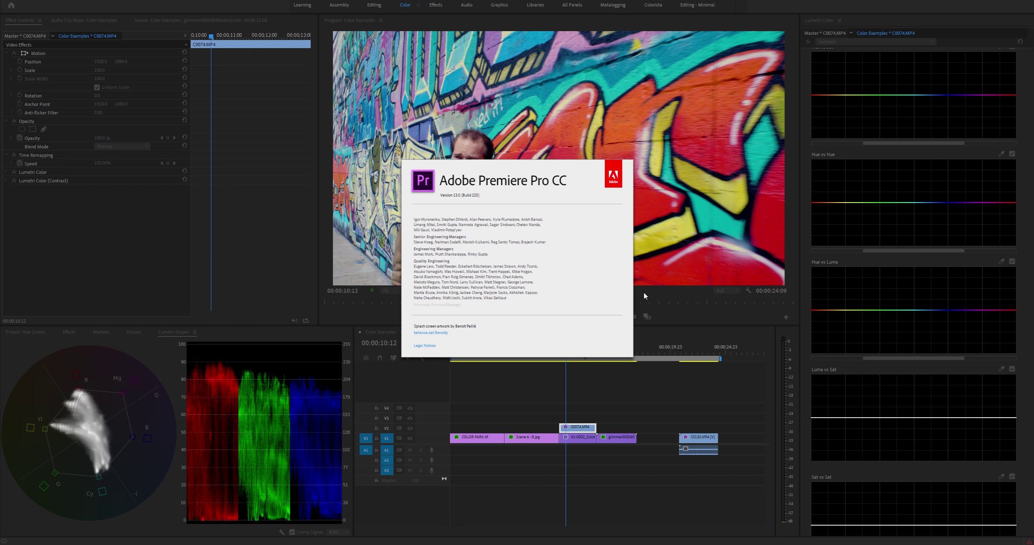
# - Dismiss the About Premiere Pro splash screen to reveal the Color Examples sequence
pyautogui.click(613, 305)
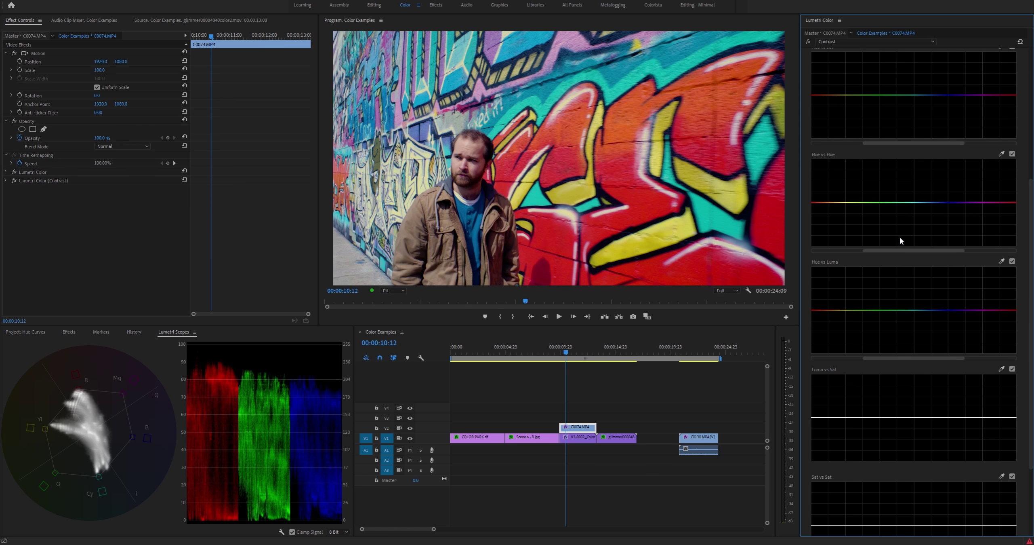
pyautogui.scroll(5, 900, 241)
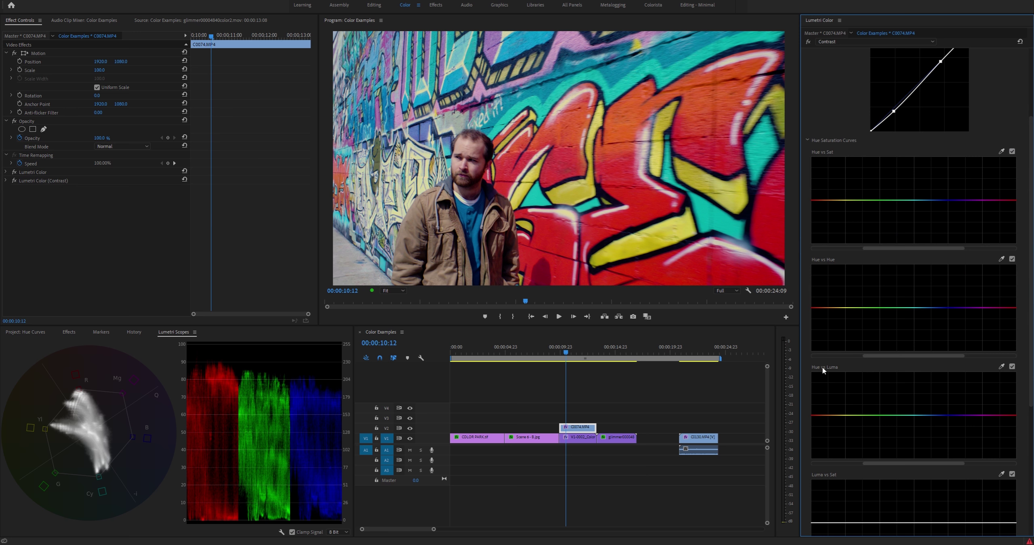
pyautogui.scroll(-3, 822, 369)
pyautogui.scroll(-3, 824, 409)
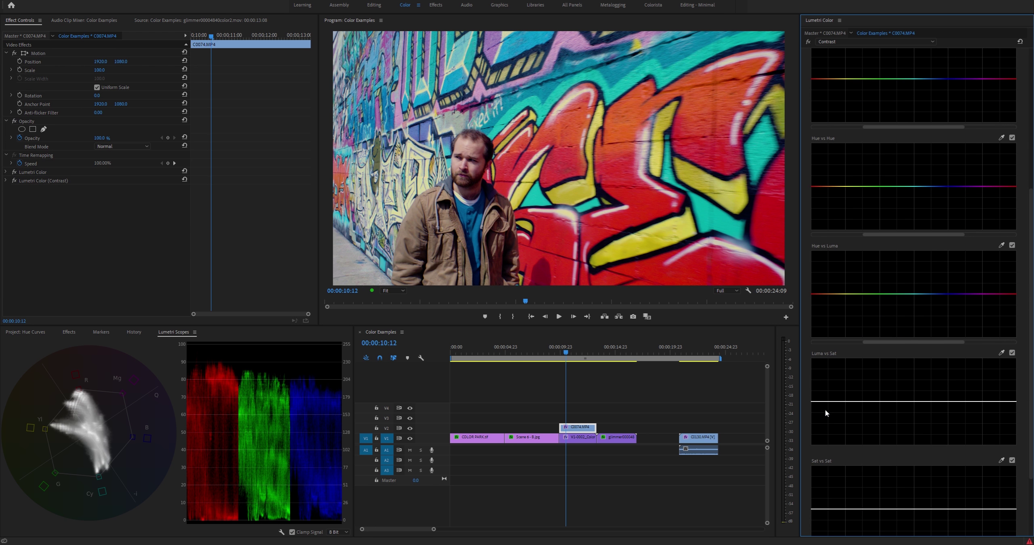
pyautogui.scroll(-3, 825, 458)
pyautogui.scroll(9, 825, 453)
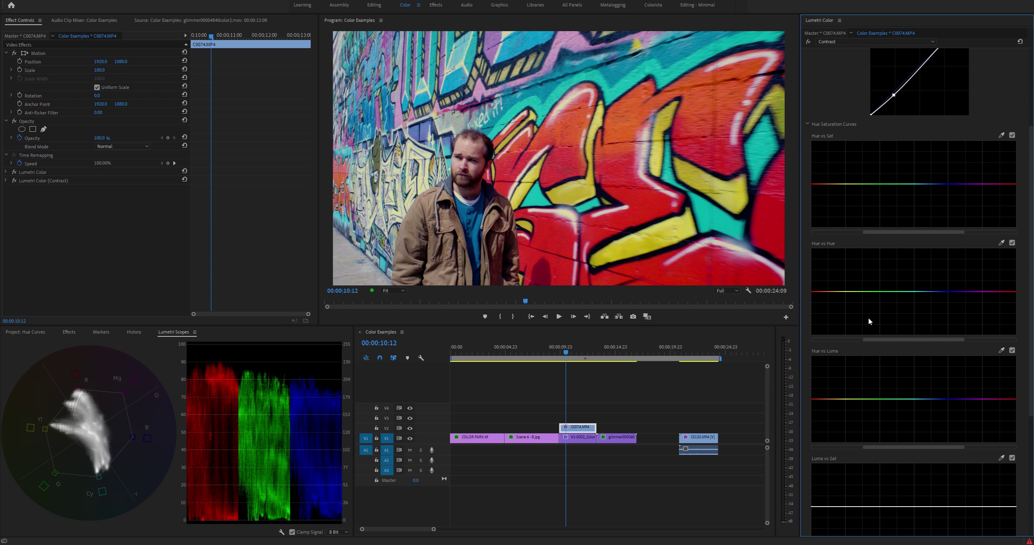
# - Move the playhead to 00:00:10:04 and select the C0074.MP4 graffiti clip
pyautogui.click(562, 355)
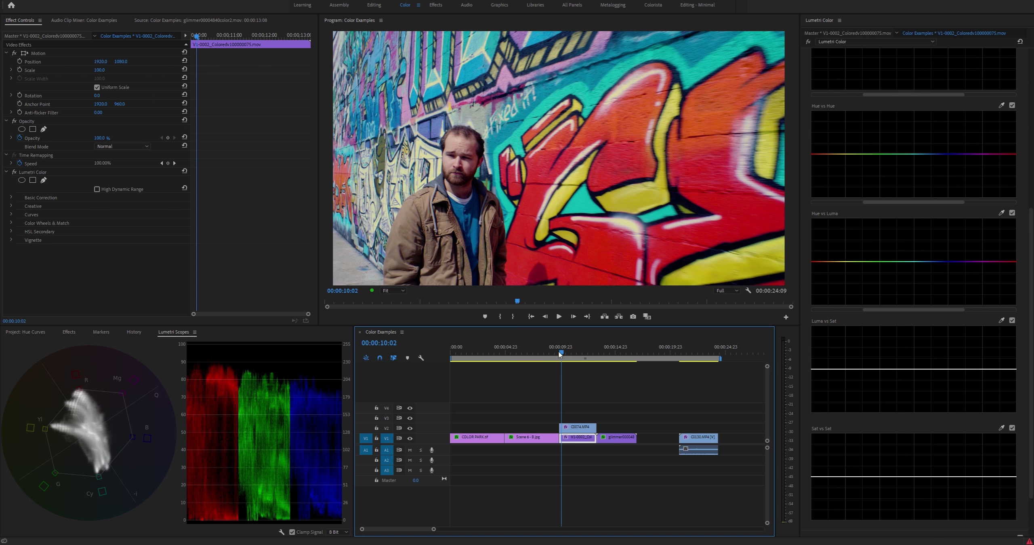
pyautogui.click(563, 354)
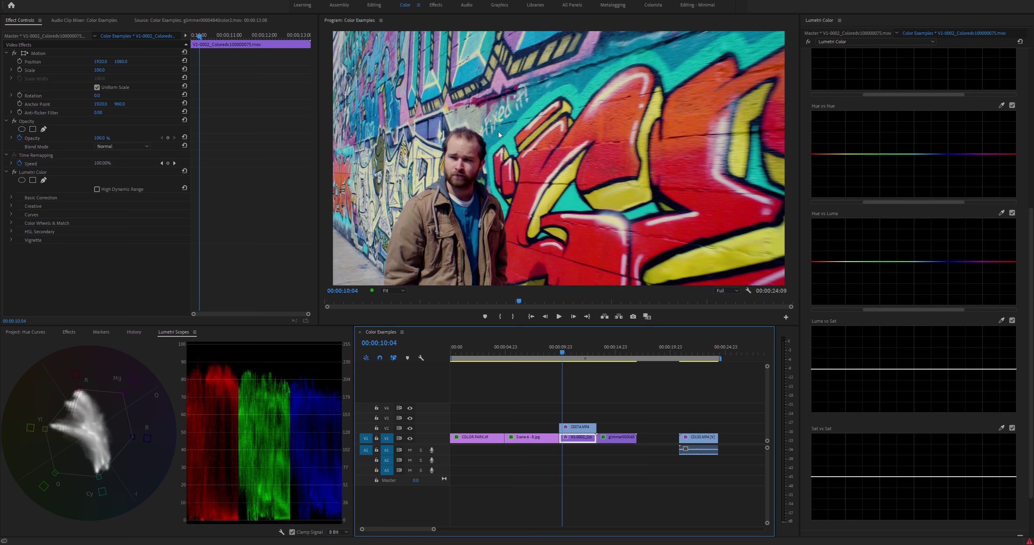
pyautogui.click(579, 427)
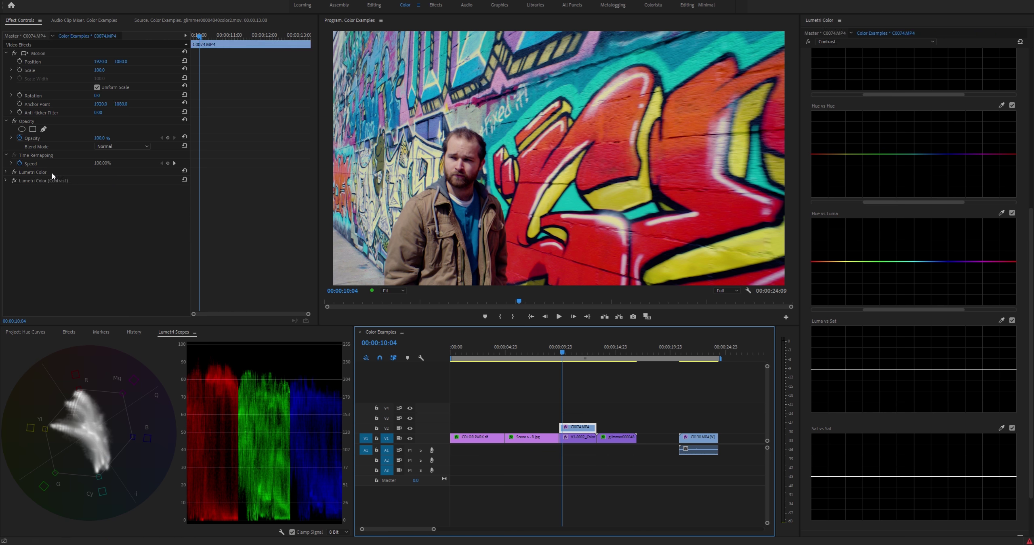
# - Bypass both Lumetri Color effects to view the flat footage, then re-enable them
pyautogui.click(15, 171)
pyautogui.click(14, 180)
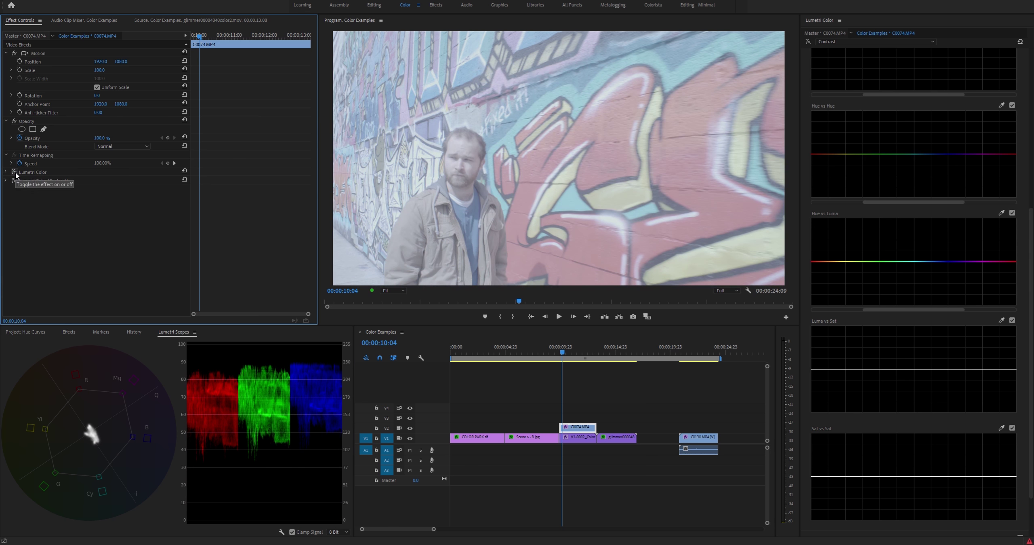
pyautogui.click(15, 172)
pyautogui.click(14, 180)
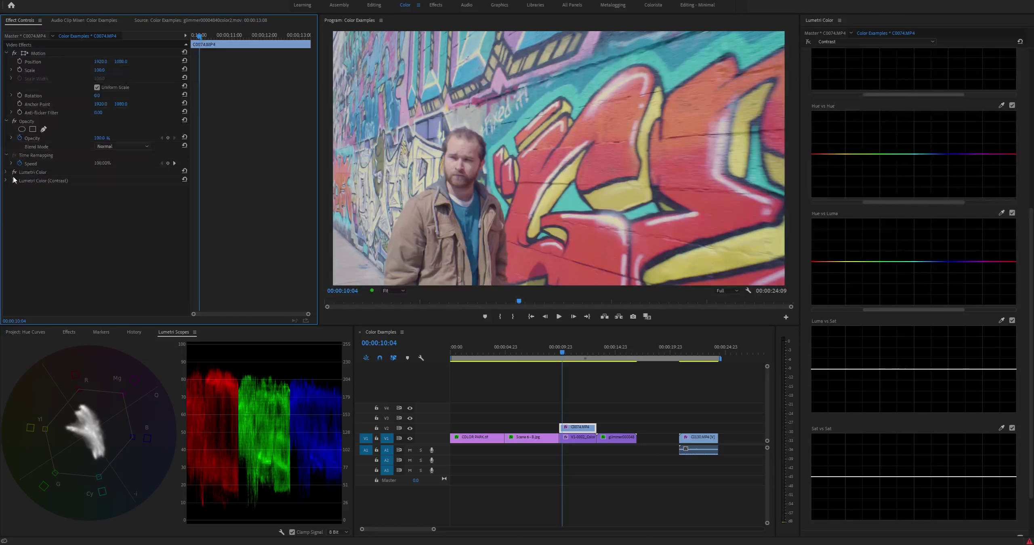
pyautogui.click(14, 181)
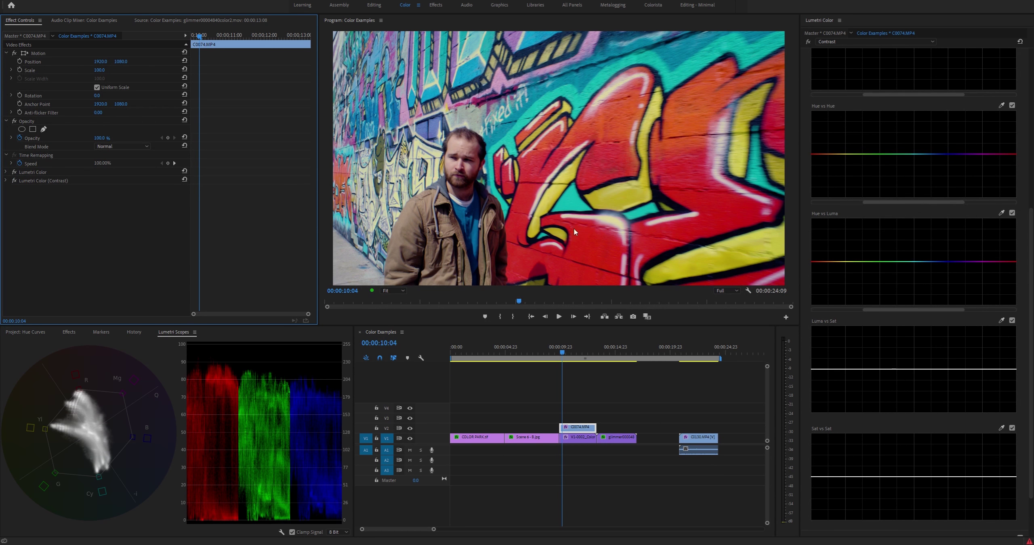
pyautogui.scroll(5, 956, 183)
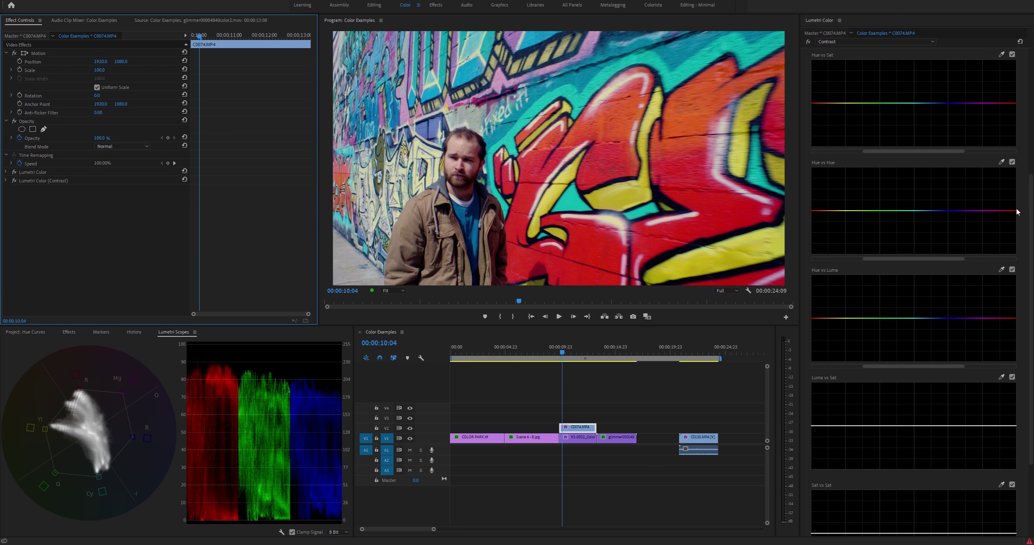
pyautogui.scroll(-4, 1016, 258)
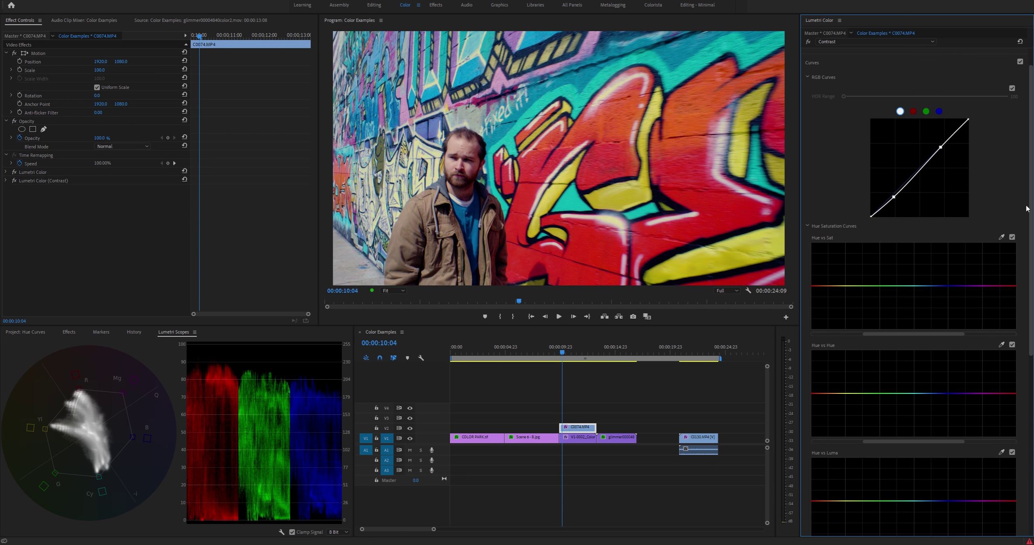
pyautogui.scroll(-1, 1017, 259)
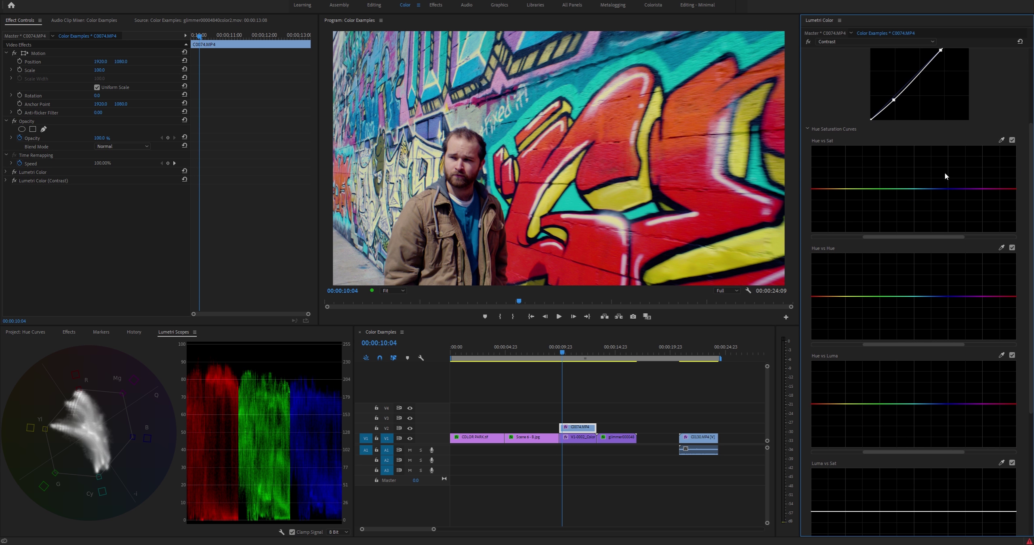
pyautogui.click(1002, 140)
pyautogui.click(603, 137)
pyautogui.moveTo(815, 191); pyautogui.dragTo(814, 191)
pyautogui.scroll(-2, 817, 193)
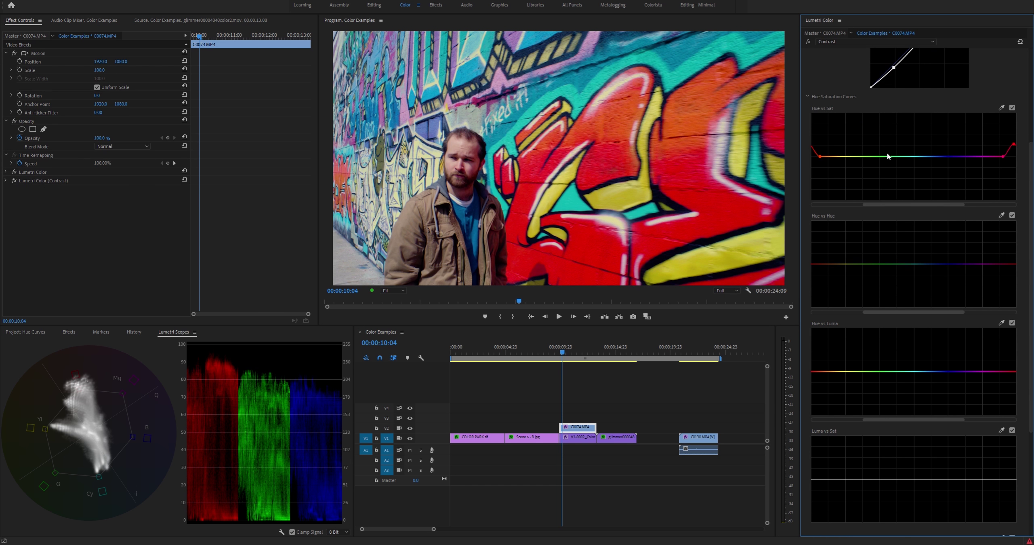
pyautogui.click(1003, 108)
pyautogui.moveTo(840, 156); pyautogui.dragTo(842, 174)
pyautogui.click(1003, 107)
pyautogui.moveTo(1015, 146); pyautogui.dragTo(1014, 144)
pyautogui.doubleClick(842, 156)
pyautogui.scroll(-2, 842, 265)
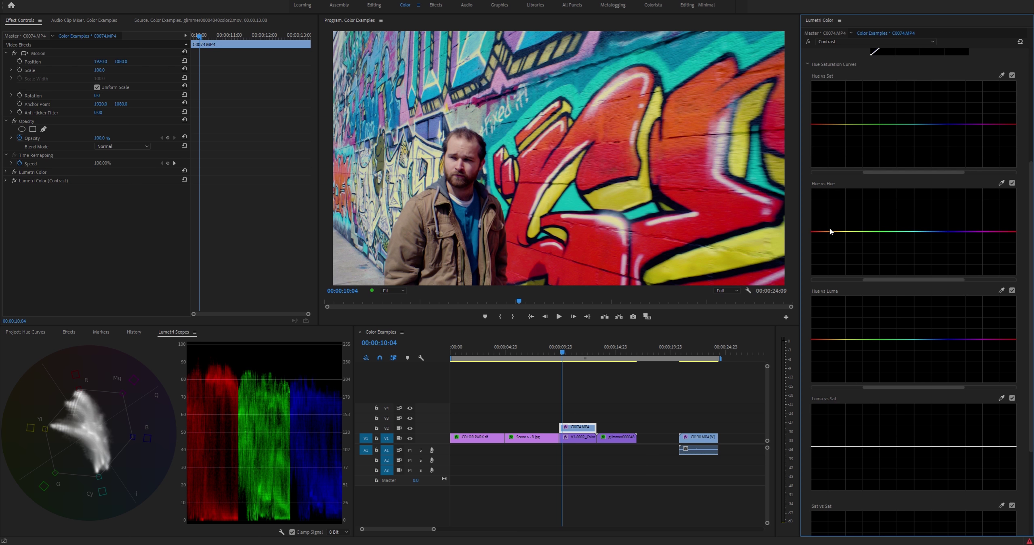
pyautogui.click(1002, 184)
pyautogui.click(617, 149)
pyautogui.moveTo(813, 235)
pyautogui.mouseDown()
pyautogui.moveTo(814, 207)
pyautogui.moveTo(814, 236)
pyautogui.mouseUp()
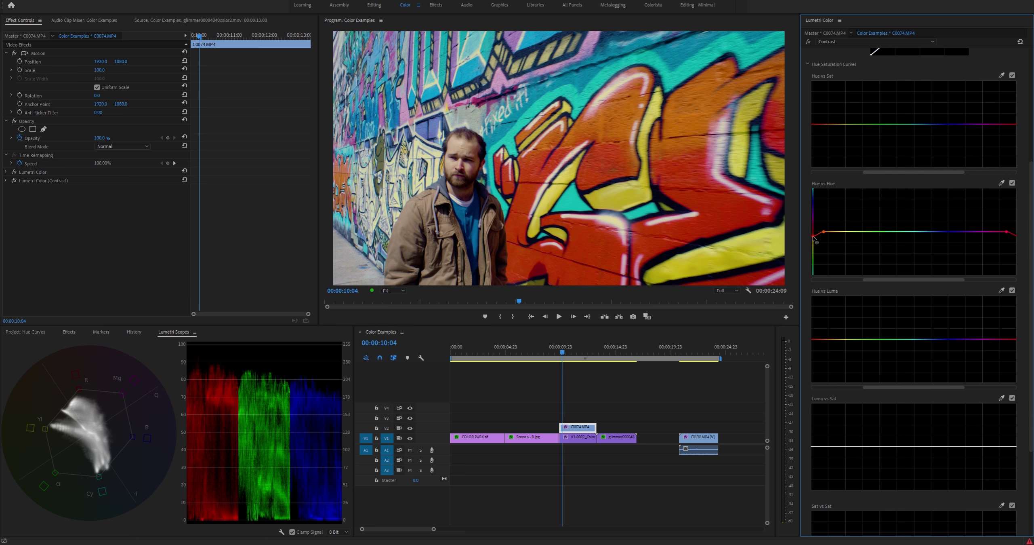
pyautogui.click(1002, 182)
pyautogui.press('Right')
pyautogui.press('Right')
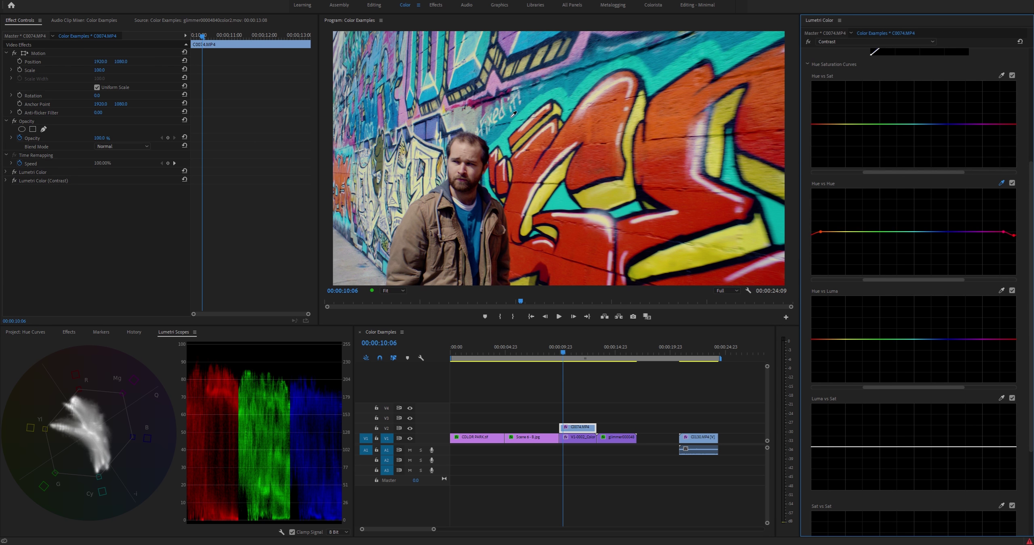
pyautogui.moveTo(926, 232); pyautogui.dragTo(926, 238)
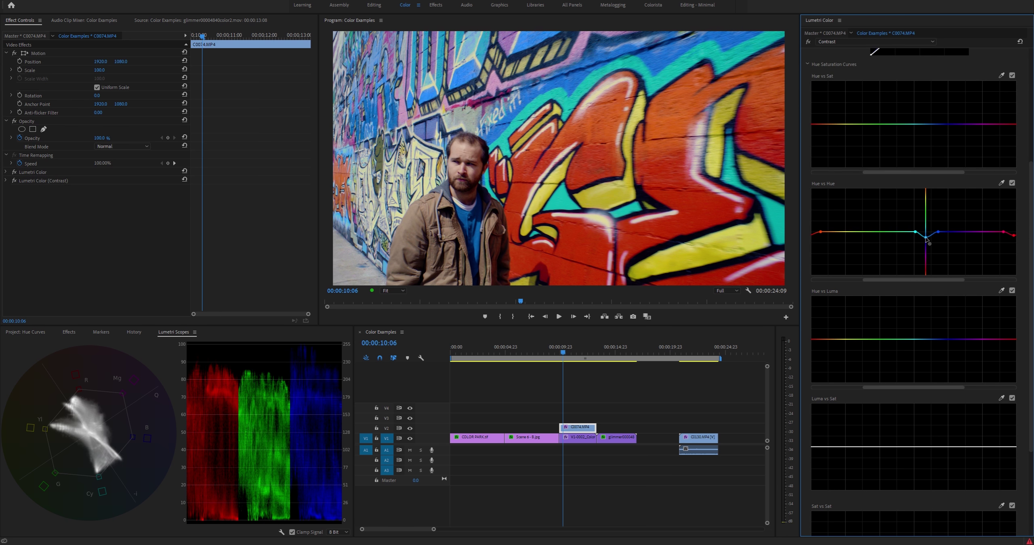
pyautogui.moveTo(926, 239); pyautogui.dragTo(926, 239)
pyautogui.doubleClick(941, 236)
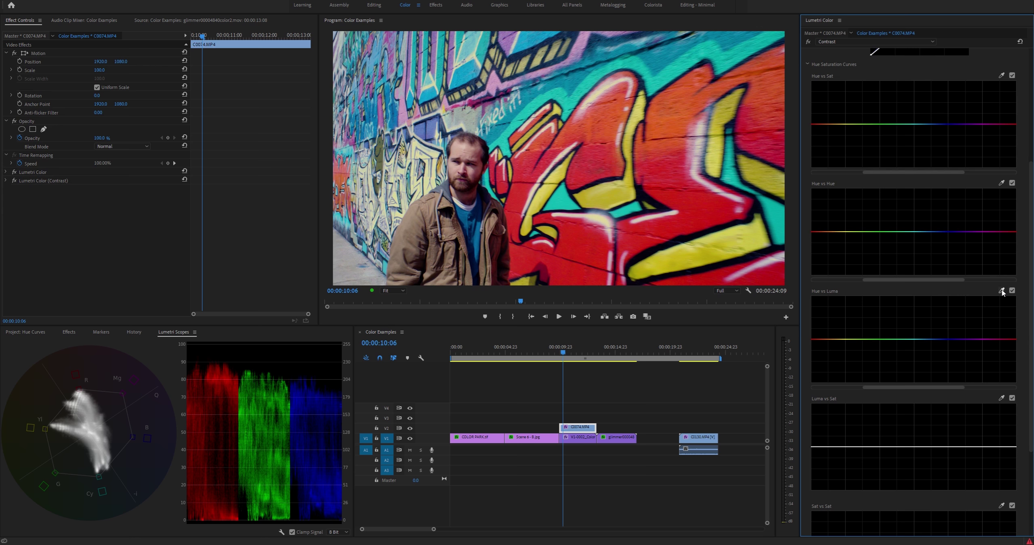
# - Try darkening the reds on the Hue vs Luma curve, then restore their brightness
pyautogui.scroll(-1, 831, 340)
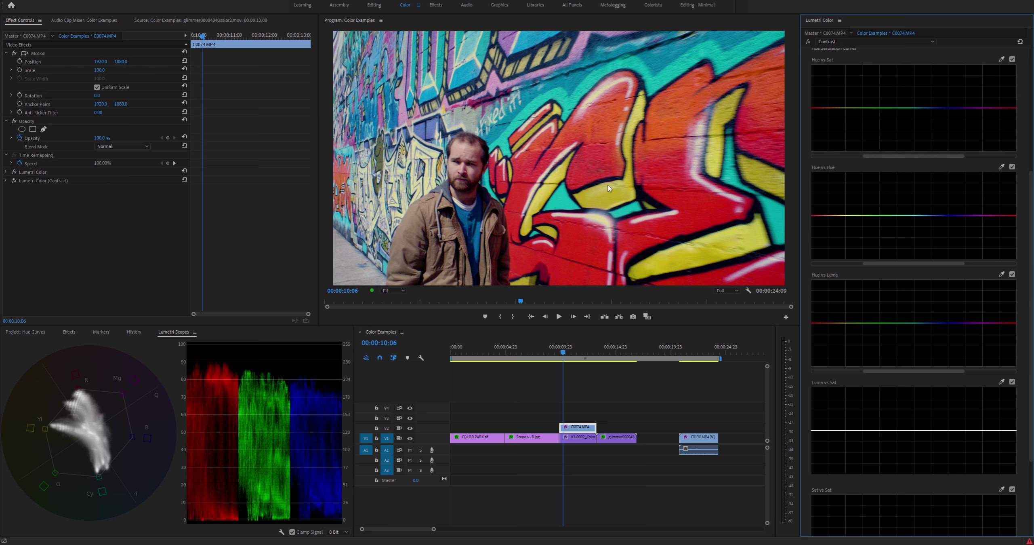
pyautogui.click(1001, 274)
pyautogui.moveTo(815, 323); pyautogui.dragTo(816, 333)
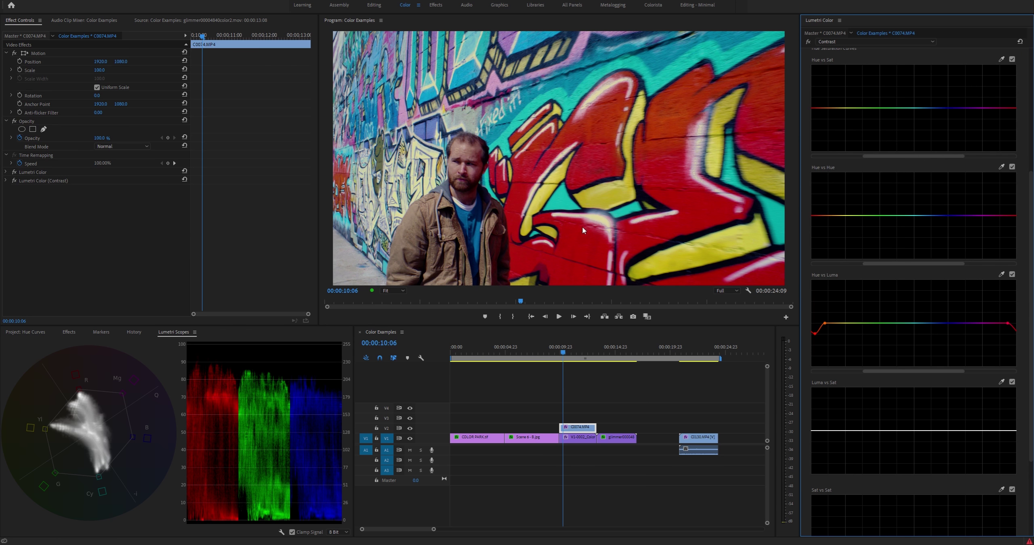
pyautogui.moveTo(815, 333); pyautogui.dragTo(814, 327)
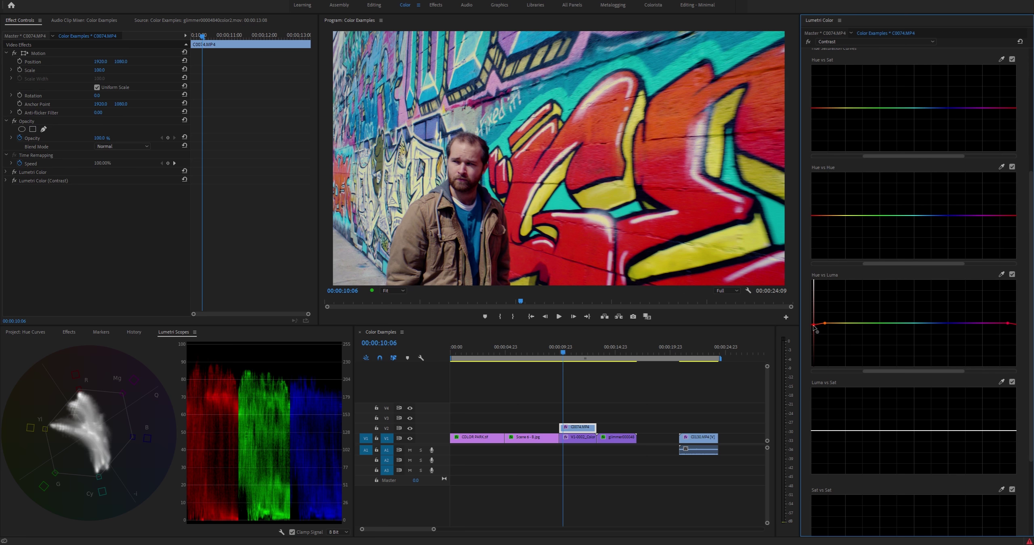
# - Darken the cyan and blue parts of the wall on the Hue vs Luma curve
pyautogui.click(1002, 274)
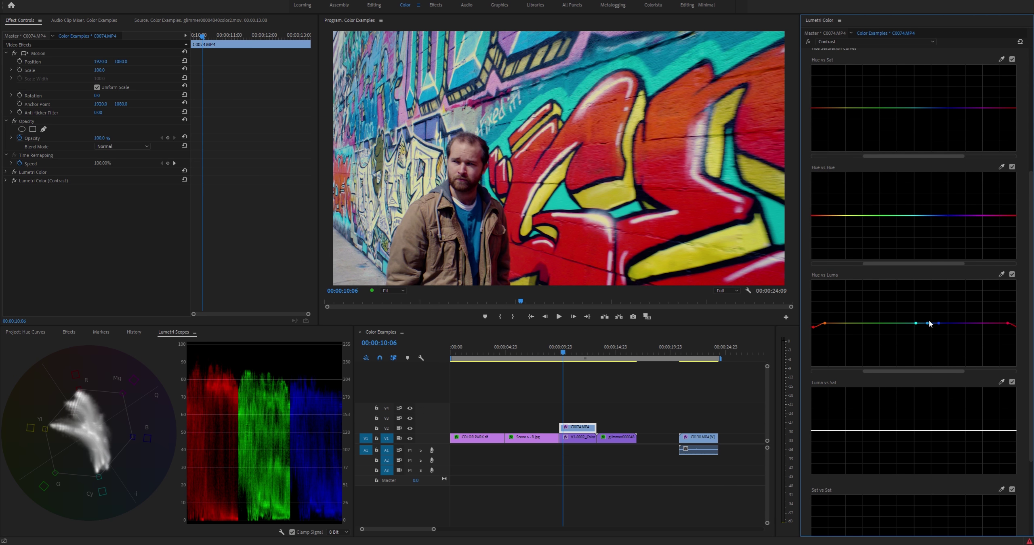
pyautogui.moveTo(928, 322); pyautogui.dragTo(930, 329)
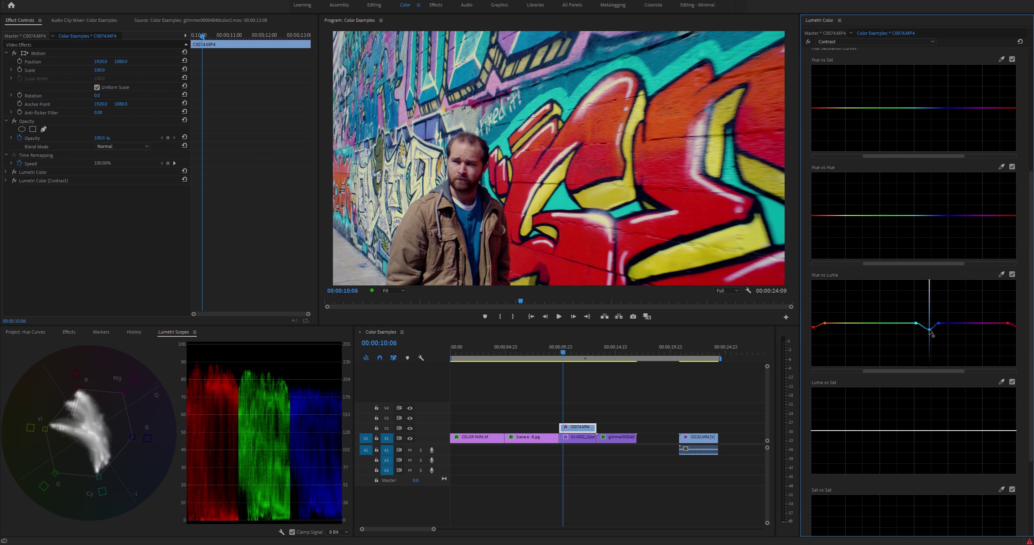
pyautogui.moveTo(930, 330); pyautogui.dragTo(928, 333)
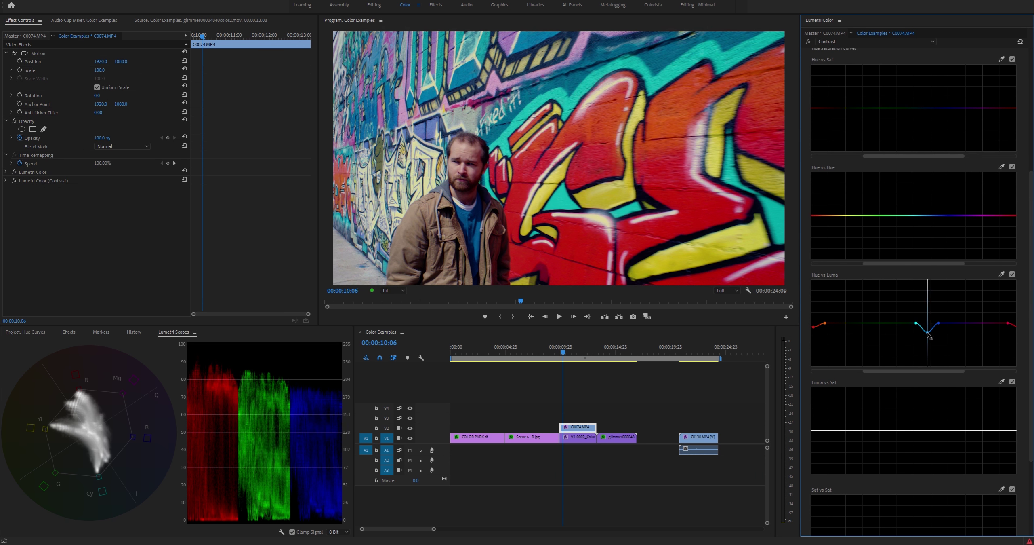
pyautogui.moveTo(939, 322); pyautogui.dragTo(943, 332)
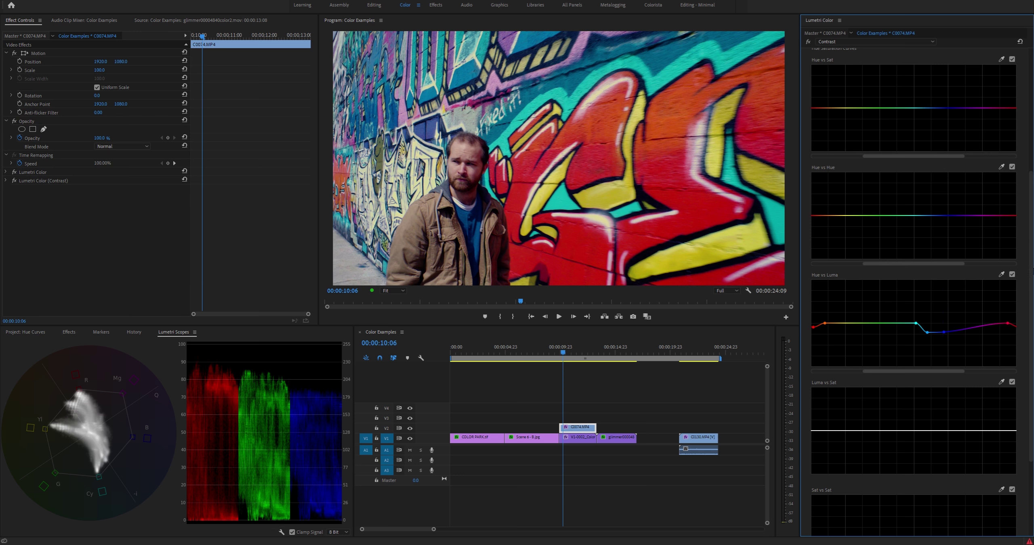
# - Sample the yellow graffiti and brighten it slightly on the Hue vs Luma curve
pyautogui.click(1001, 275)
pyautogui.click(557, 174)
pyautogui.moveTo(838, 324); pyautogui.dragTo(838, 314)
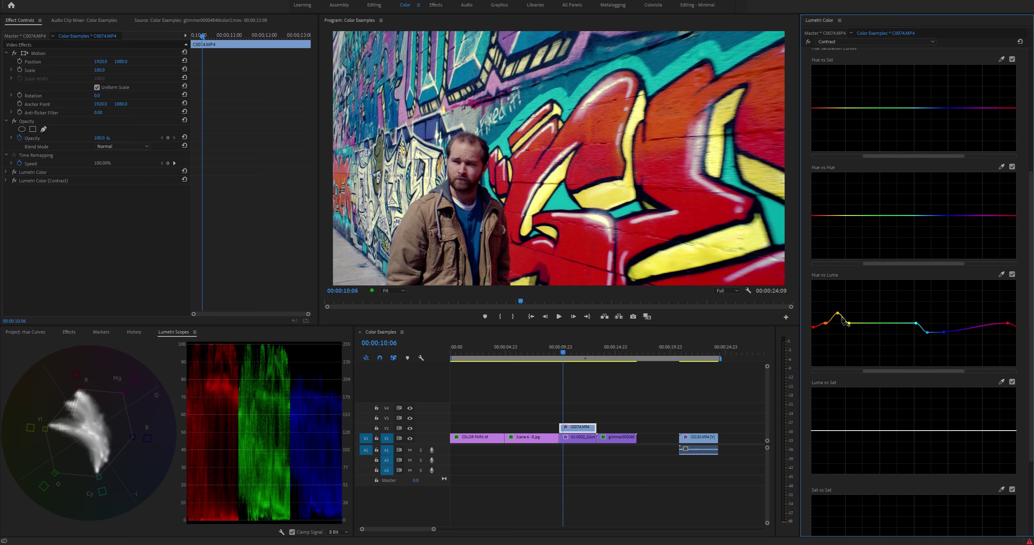
pyautogui.moveTo(838, 314)
pyautogui.mouseDown()
pyautogui.moveTo(842, 323)
pyautogui.moveTo(840, 280)
pyautogui.moveTo(839, 319)
pyautogui.mouseUp()
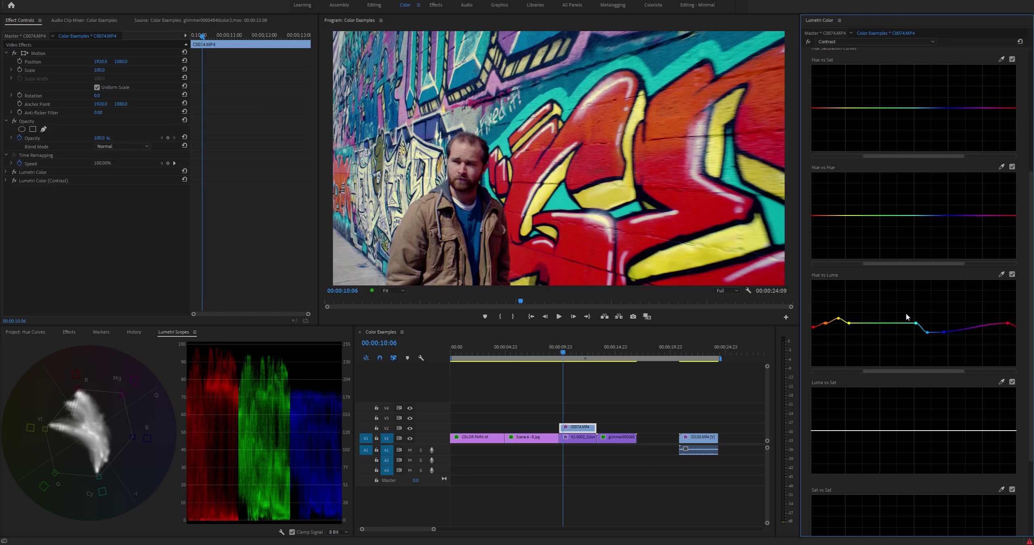
pyautogui.scroll(-2, 906, 317)
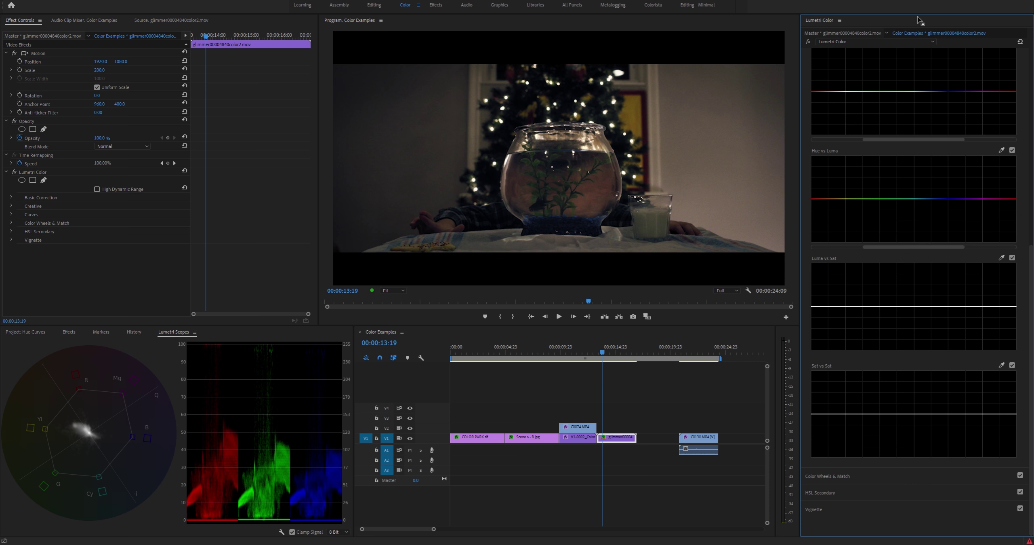
# - In Color Wheels & Match, darken and tint the shadows bluish-purple and slightly shift the Highlights wheel
pyautogui.click(837, 477)
pyautogui.moveTo(813, 211); pyautogui.dragTo(813, 216)
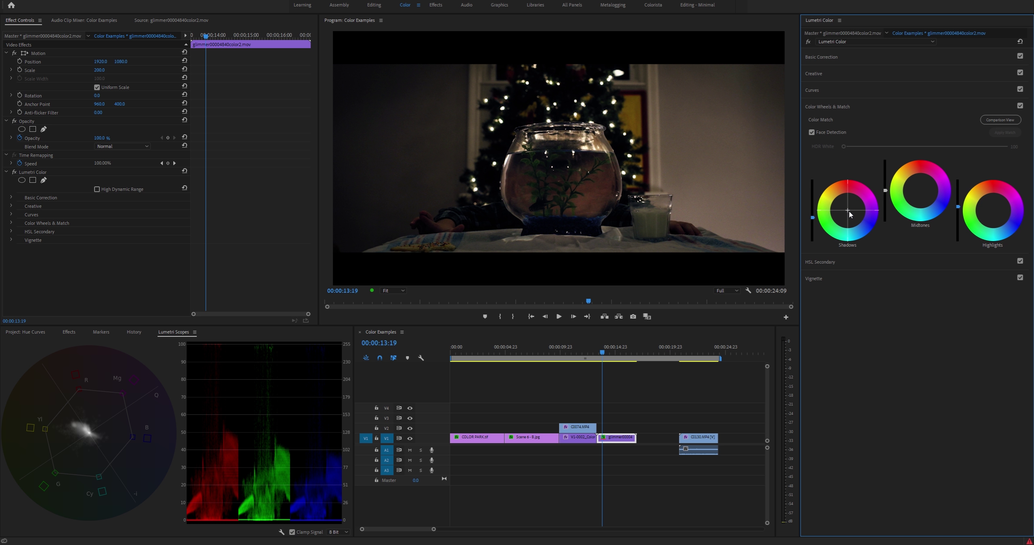
pyautogui.moveTo(850, 214); pyautogui.dragTo(852, 214)
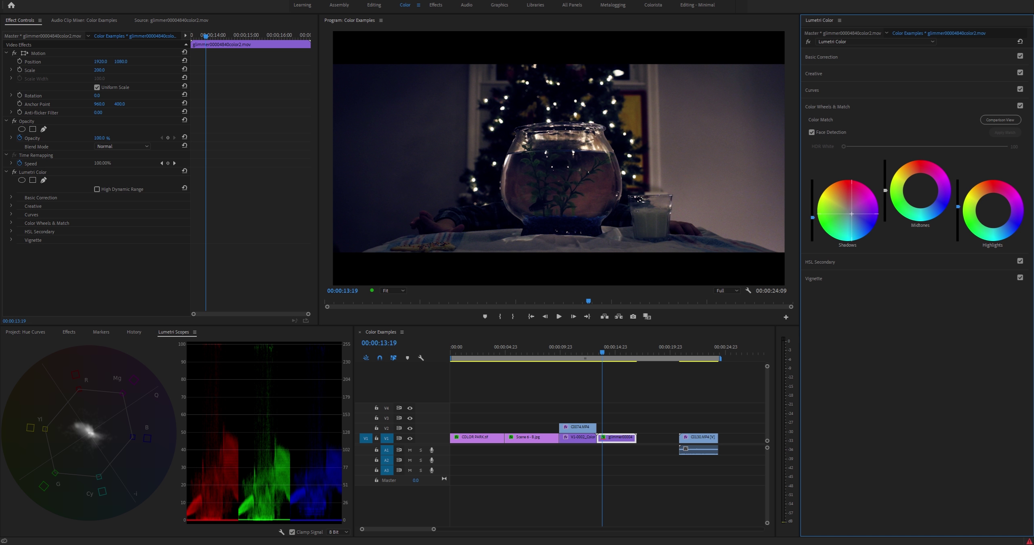
pyautogui.click(992, 209)
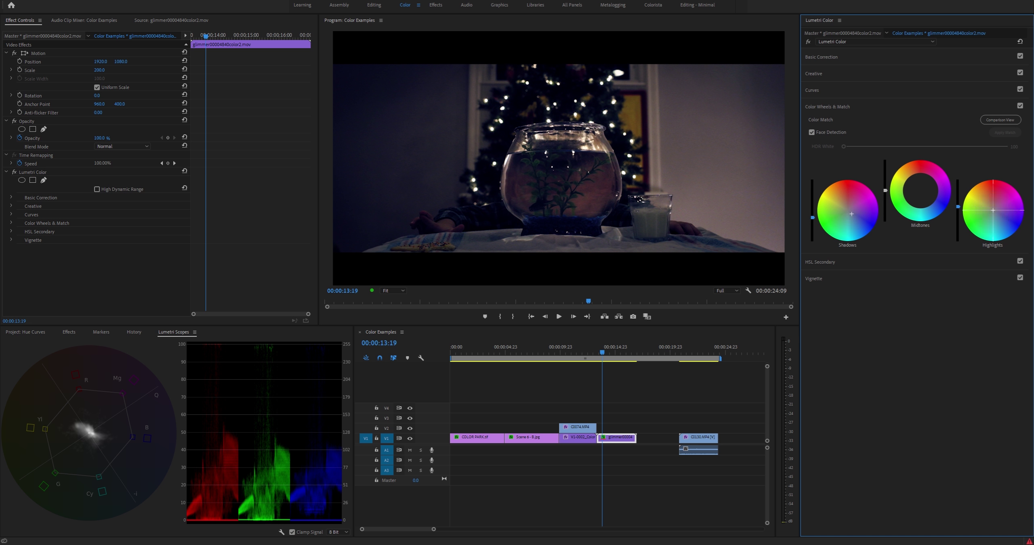
pyautogui.moveTo(993, 208); pyautogui.dragTo(992, 208)
# - Add and select a second Lumetri Color effect, then pin the Luma vs Sat curve's left end
pyautogui.click(844, 42)
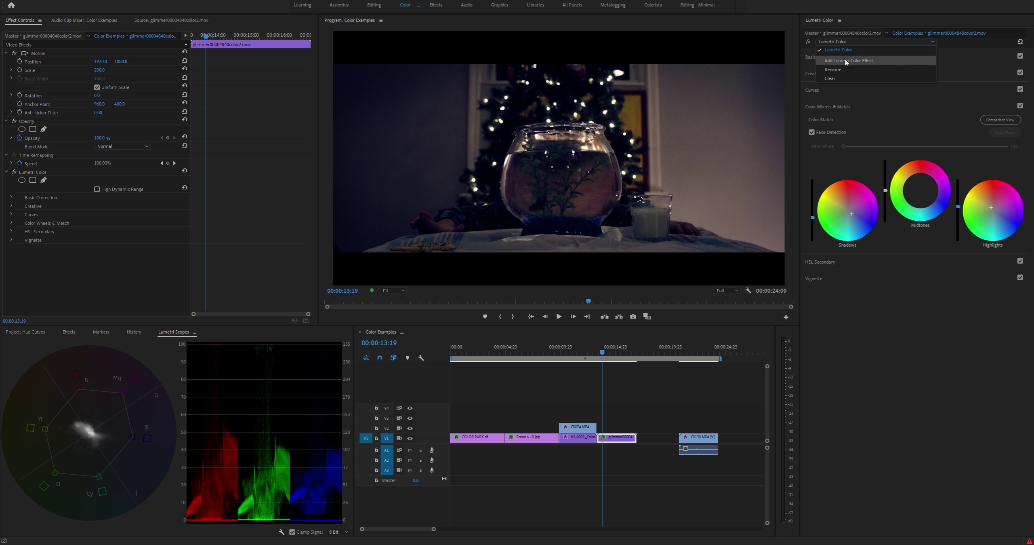
pyautogui.click(846, 62)
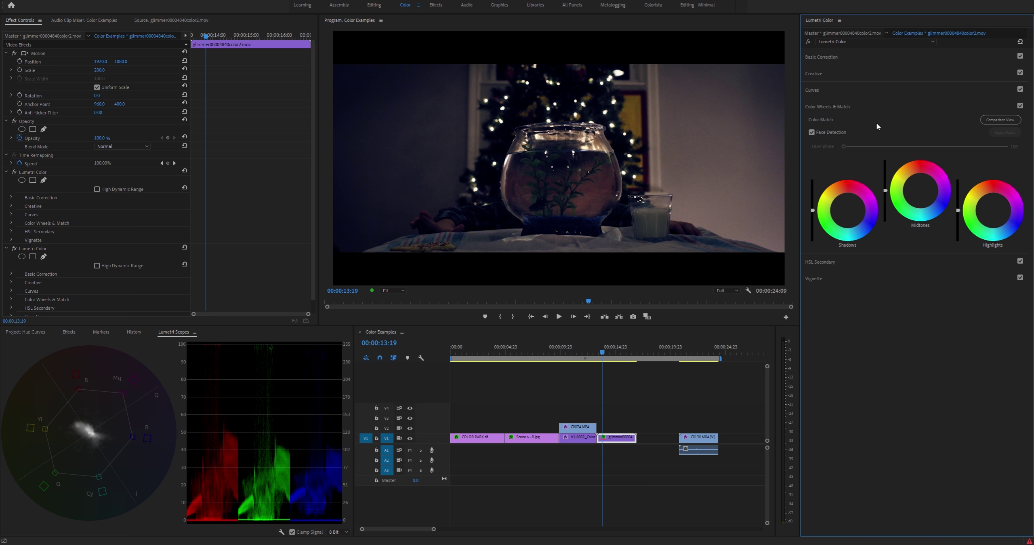
pyautogui.click(94, 248)
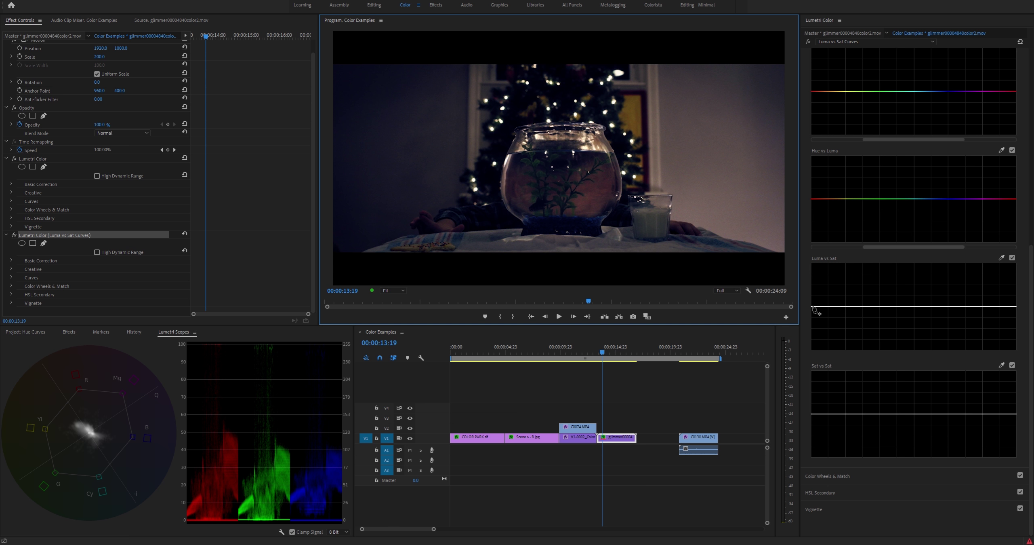
pyautogui.click(814, 306)
# - Add Luma vs Sat points, pull the left end down to desaturate shadows, and steepen the rise
pyautogui.moveTo(1015, 306); pyautogui.dragTo(1015, 303)
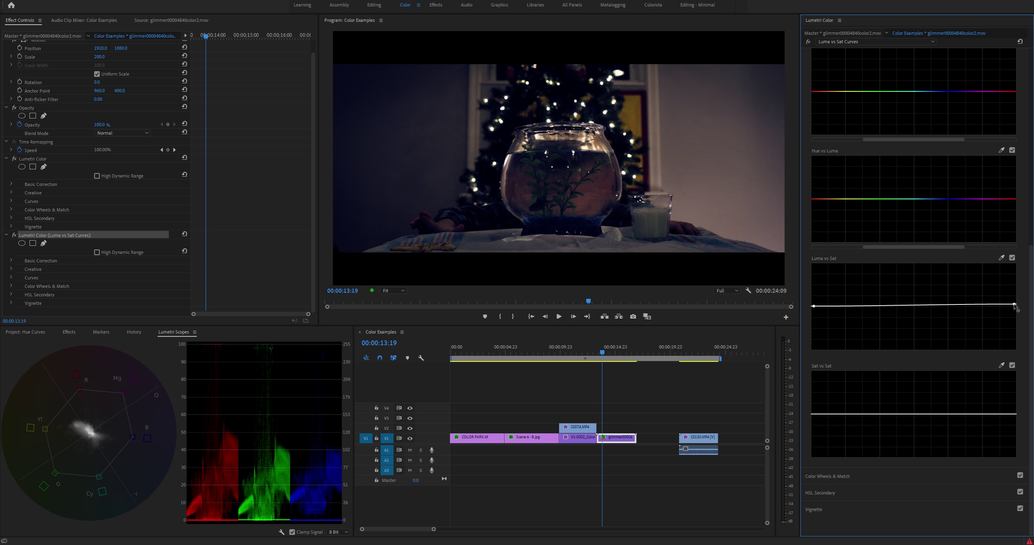
pyautogui.click(849, 306)
pyautogui.moveTo(814, 306); pyautogui.dragTo(813, 340)
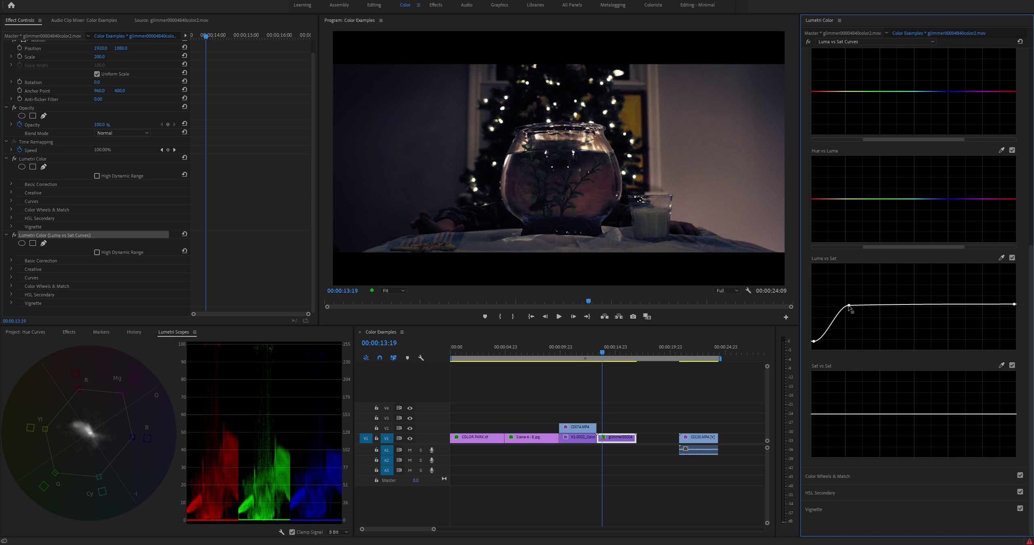
pyautogui.moveTo(850, 305); pyautogui.dragTo(903, 304)
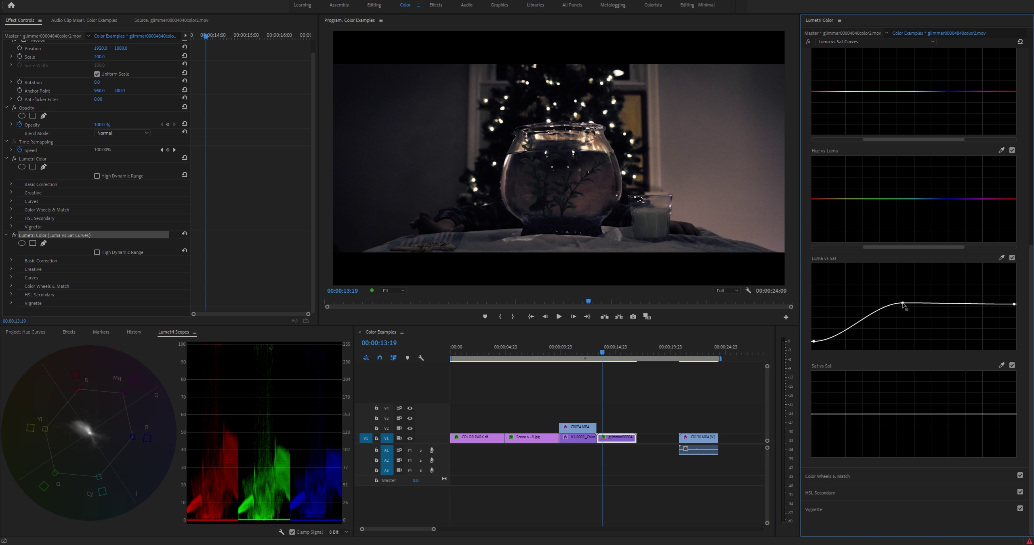
pyautogui.moveTo(903, 303); pyautogui.dragTo(848, 306)
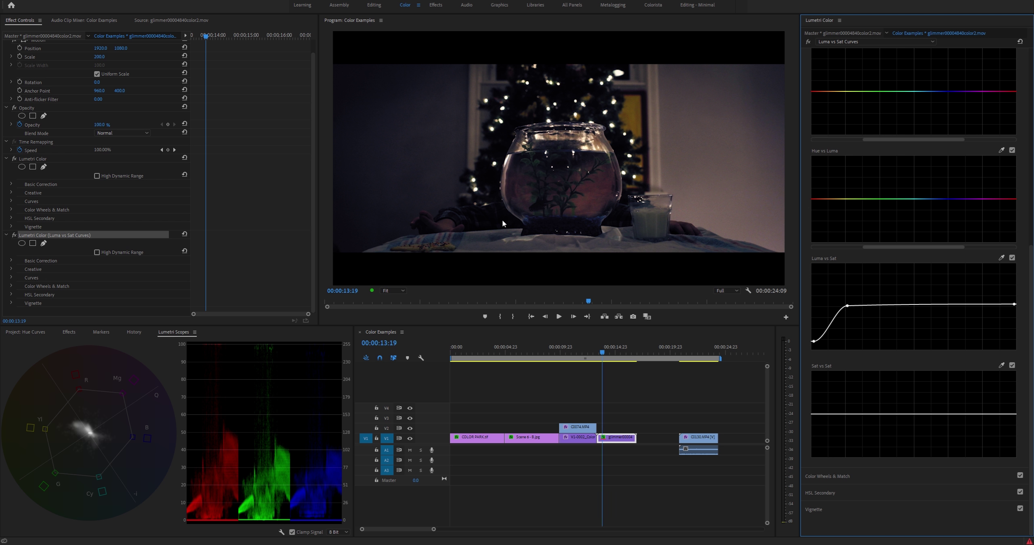
pyautogui.click(985, 304)
# - Drop the Luma vs Sat right endpoint and rearrange points so highlights desaturate, undoing the last change
pyautogui.moveTo(1014, 304); pyautogui.dragTo(1017, 323)
pyautogui.moveTo(1016, 323); pyautogui.dragTo(991, 270)
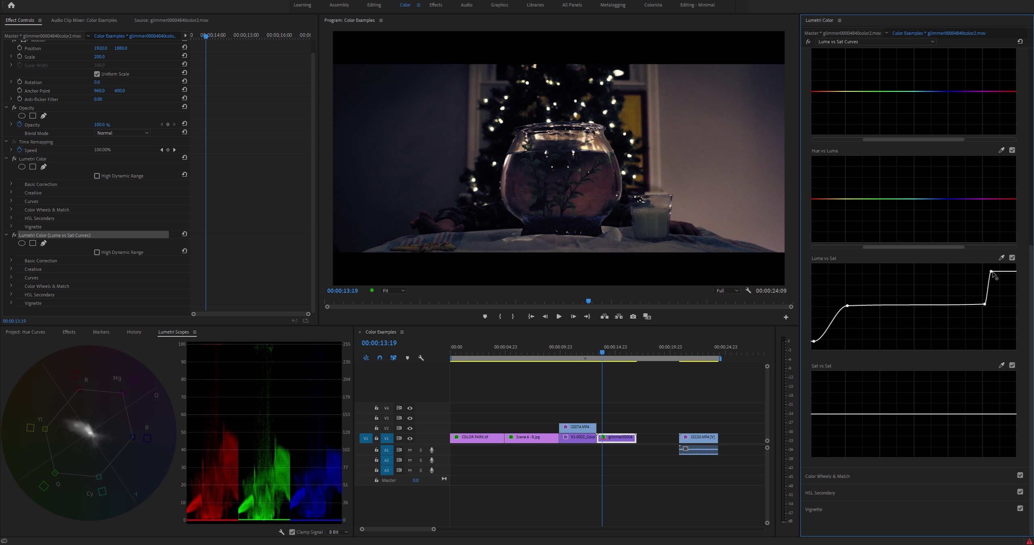
pyautogui.moveTo(985, 304); pyautogui.dragTo(969, 304)
pyautogui.moveTo(992, 271); pyautogui.dragTo(976, 338)
pyautogui.moveTo(814, 341)
pyautogui.mouseDown()
pyautogui.moveTo(809, 266)
pyautogui.moveTo(809, 347)
pyautogui.mouseUp()
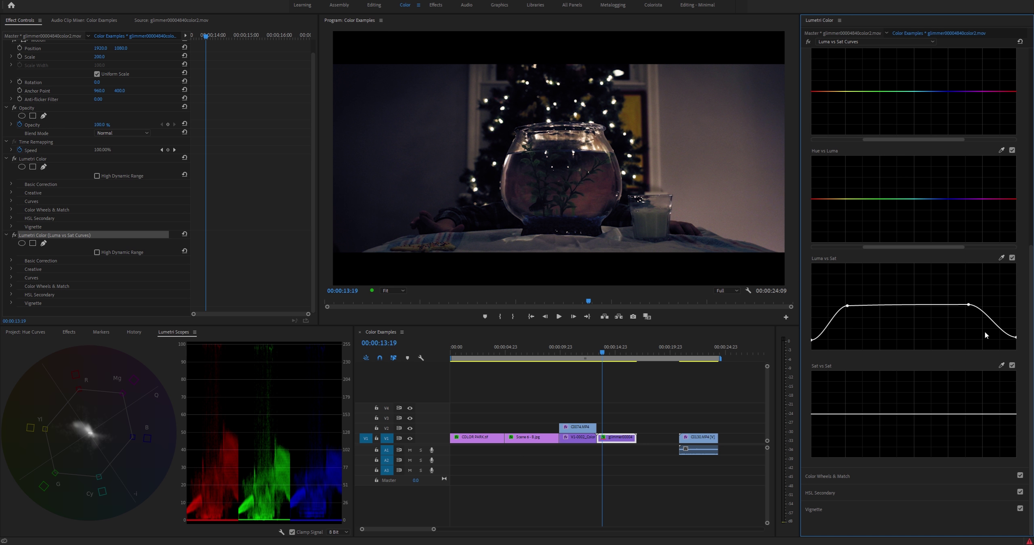
pyautogui.moveTo(1016, 339); pyautogui.dragTo(1011, 320)
pyautogui.moveTo(910, 305); pyautogui.dragTo(940, 297)
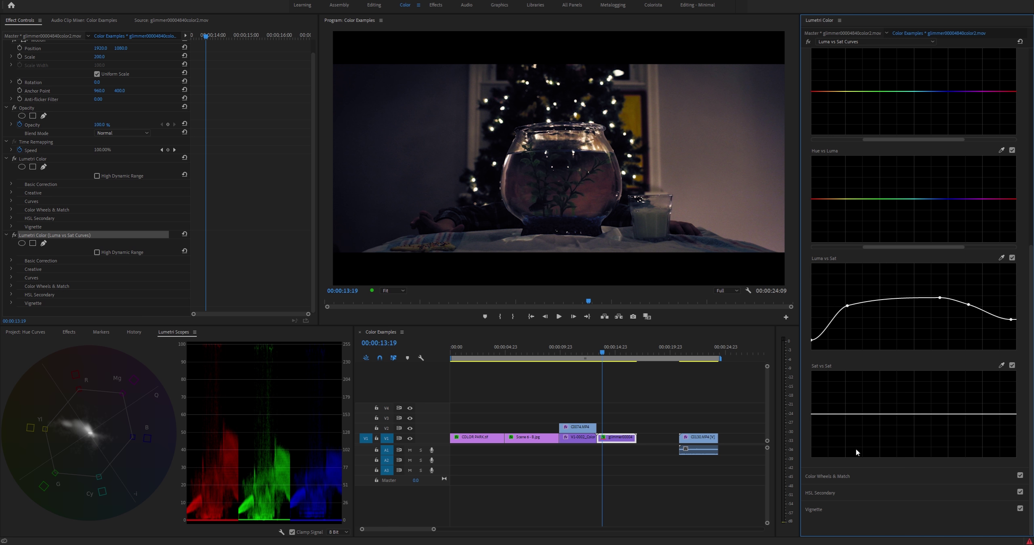
pyautogui.hotkey('ctrl', 'z')
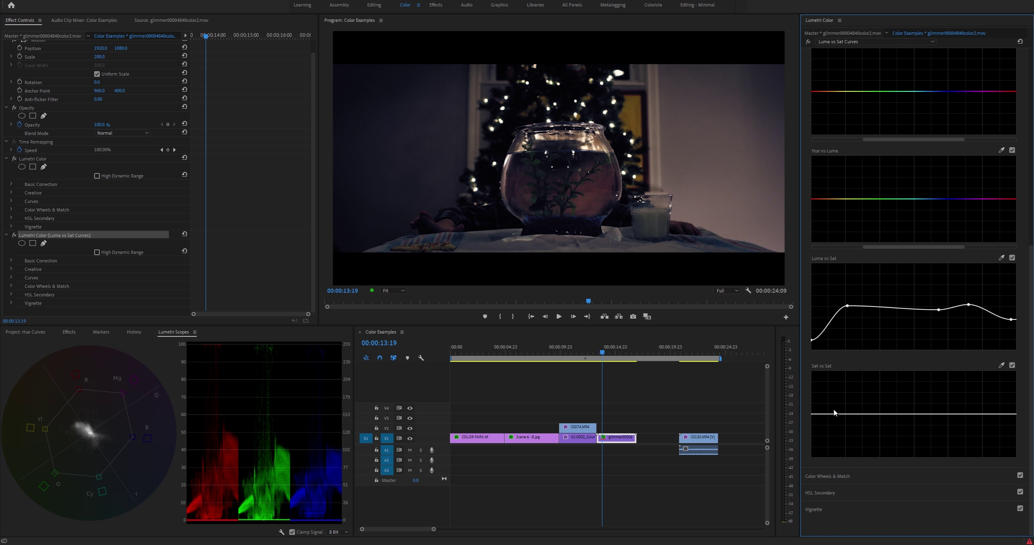
# - Add Sat vs Sat endpoints, raise a hump, and lower the curve's low-saturation start
pyautogui.moveTo(815, 414); pyautogui.dragTo(815, 414)
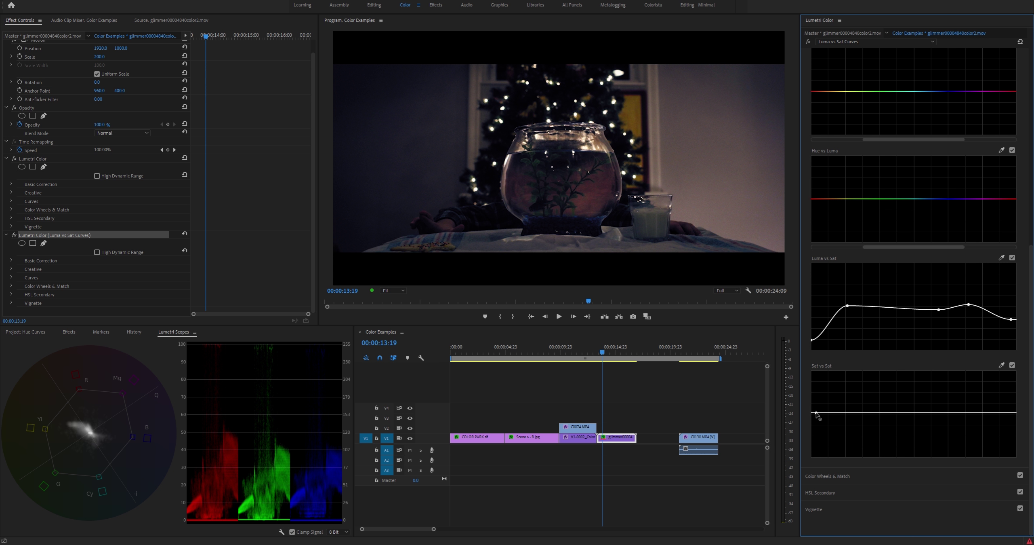
pyautogui.click(1008, 413)
pyautogui.moveTo(896, 416); pyautogui.dragTo(864, 393)
pyautogui.moveTo(816, 413)
pyautogui.mouseDown()
pyautogui.moveTo(813, 440)
pyautogui.moveTo(821, 431)
pyautogui.mouseUp()
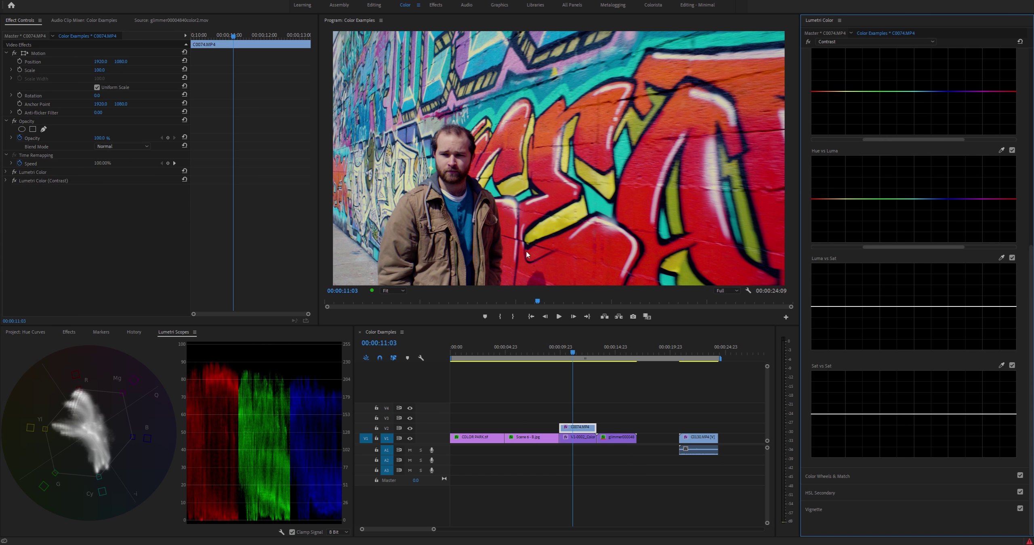
# - Experiment with Sat vs Sat shapes, raising its left and right points to boost saturation
pyautogui.click(825, 414)
pyautogui.moveTo(948, 414); pyautogui.dragTo(957, 393)
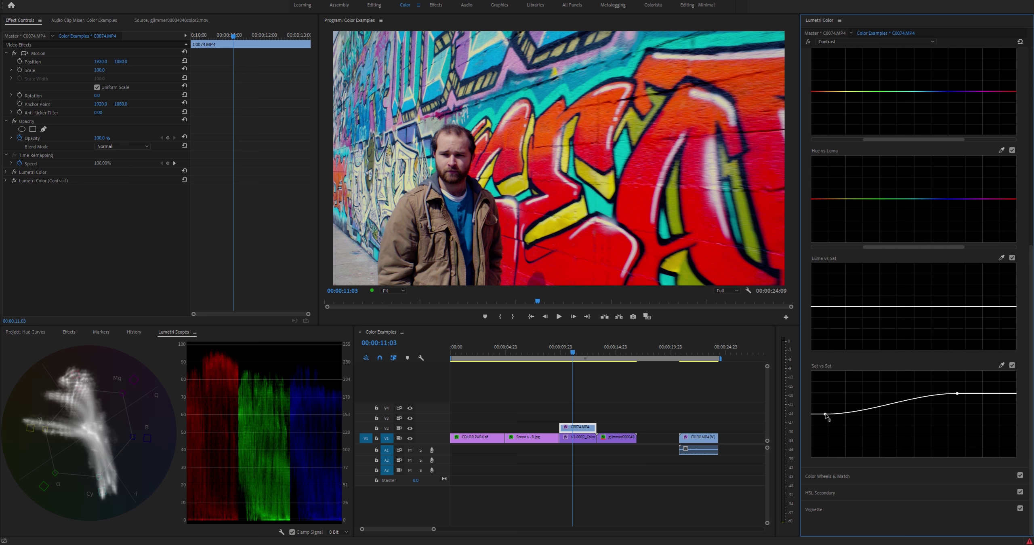
pyautogui.click(868, 409)
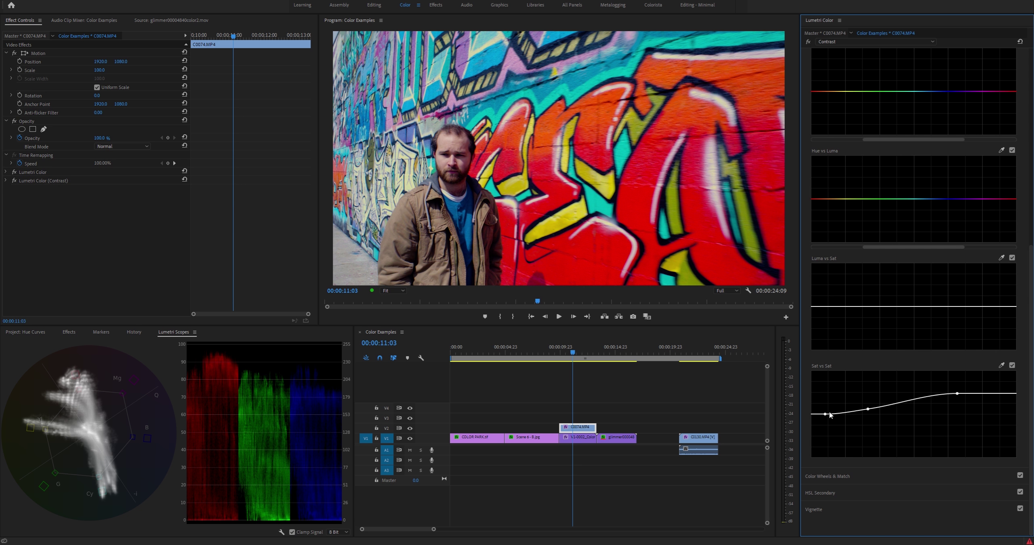
pyautogui.moveTo(825, 414); pyautogui.dragTo(831, 397)
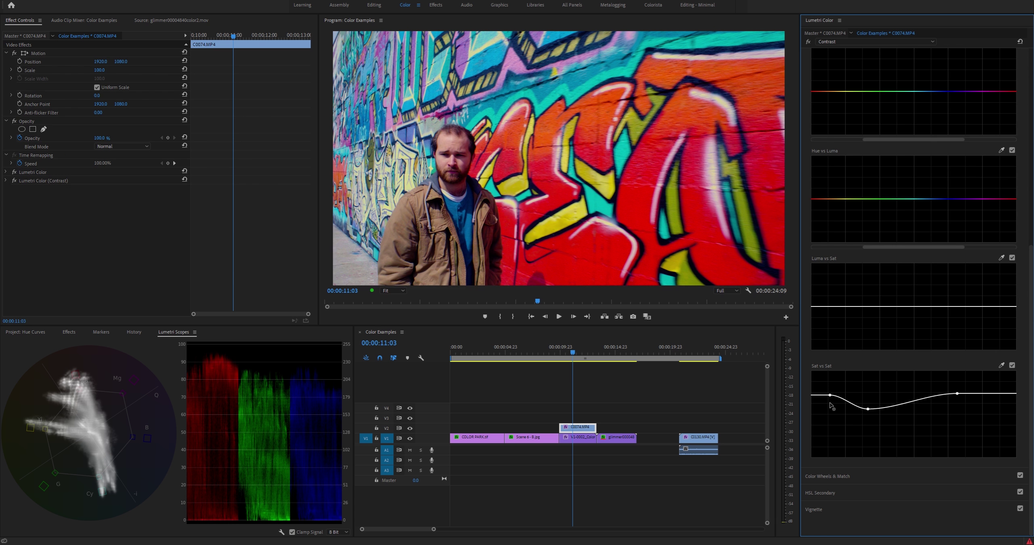
pyautogui.moveTo(830, 394); pyautogui.dragTo(871, 419)
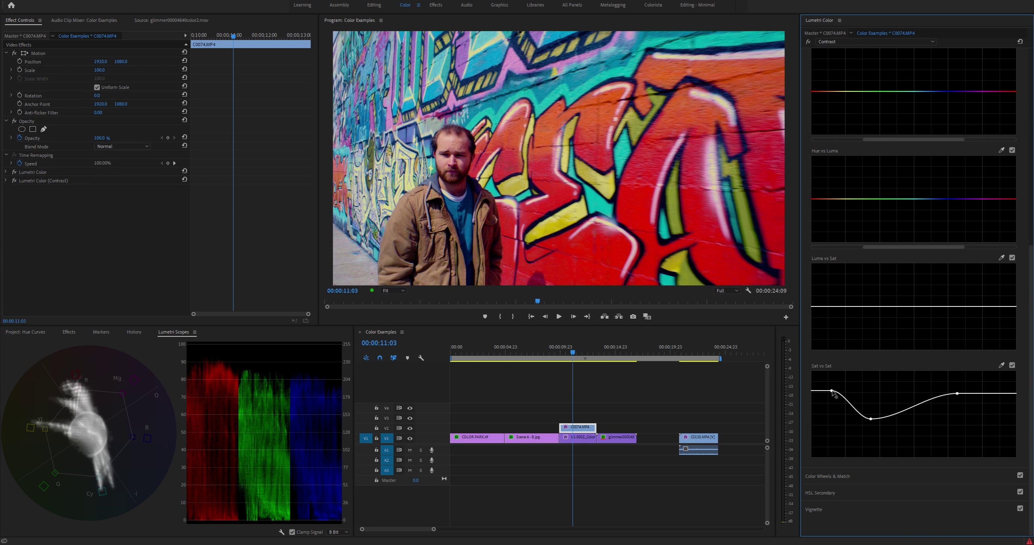
pyautogui.moveTo(832, 391); pyautogui.dragTo(831, 387)
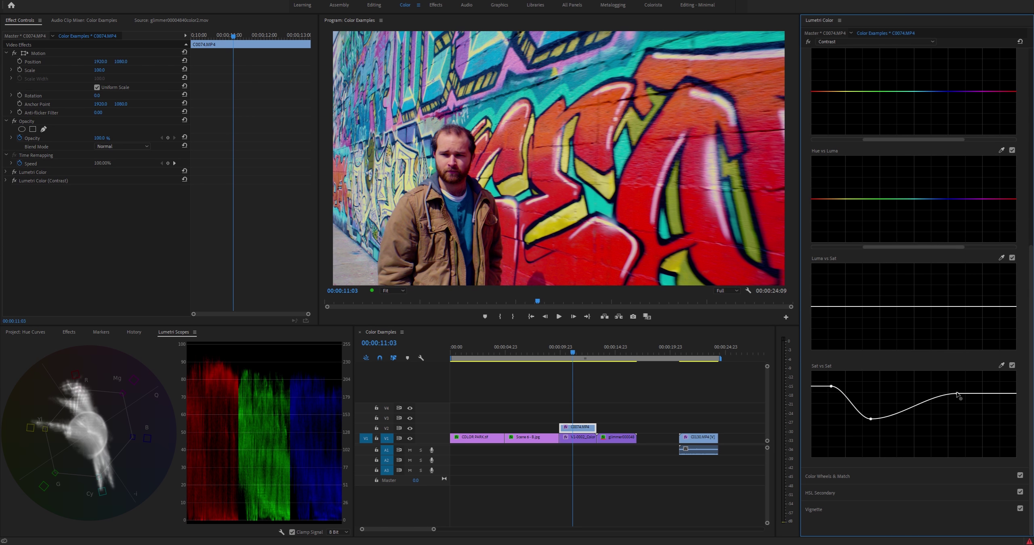
pyautogui.moveTo(956, 392); pyautogui.dragTo(955, 386)
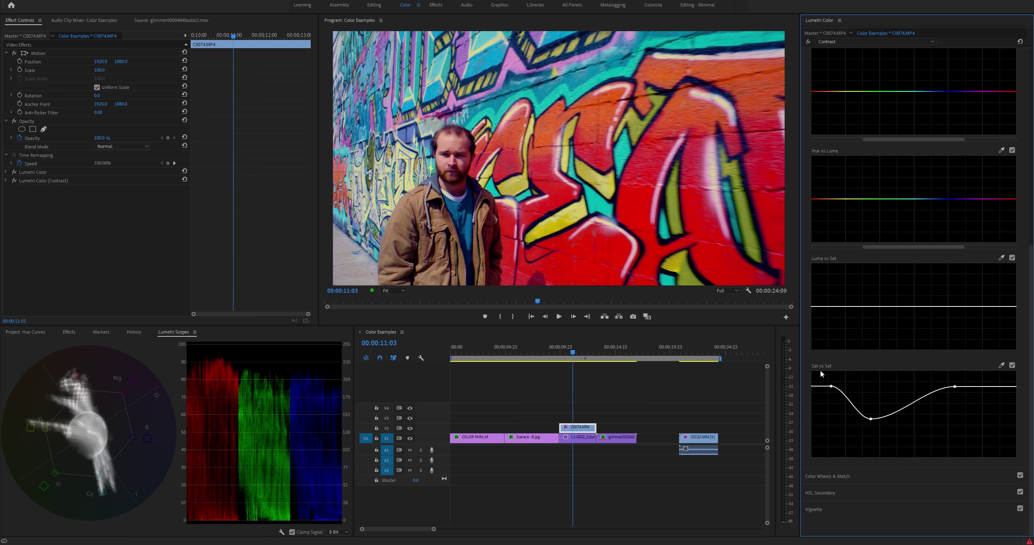
# - Reset the Sat vs Sat curve to flat and rebuild it lifted with a slight mid dip
pyautogui.doubleClick(871, 419)
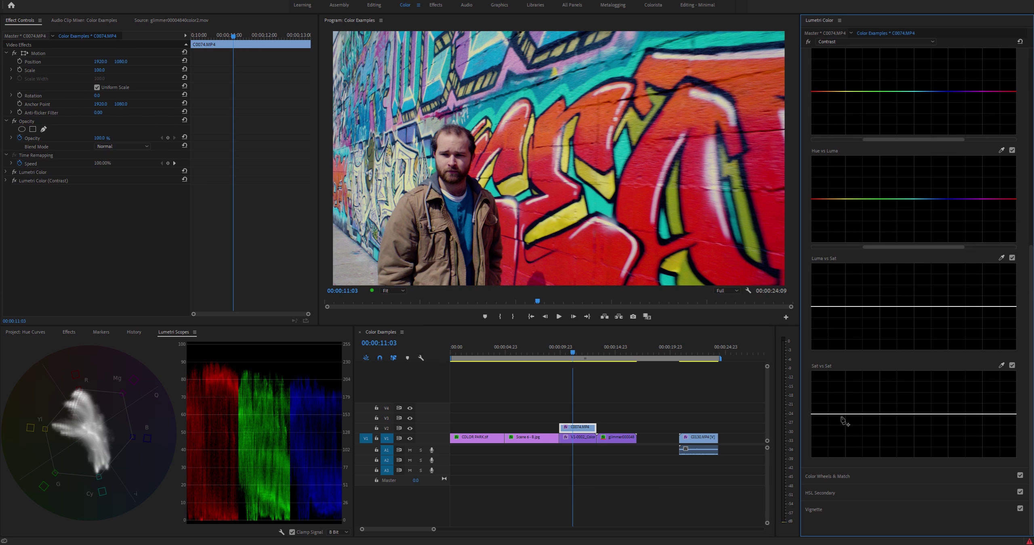
pyautogui.click(839, 413)
pyautogui.moveTo(839, 414); pyautogui.dragTo(875, 414)
pyautogui.click(919, 404)
pyautogui.click(876, 404)
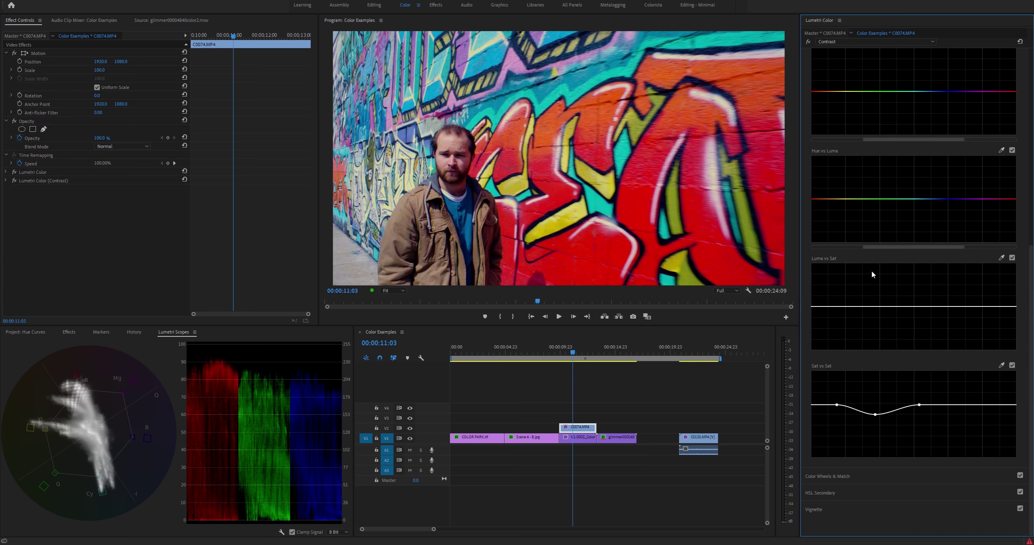
pyautogui.scroll(4, 867, 286)
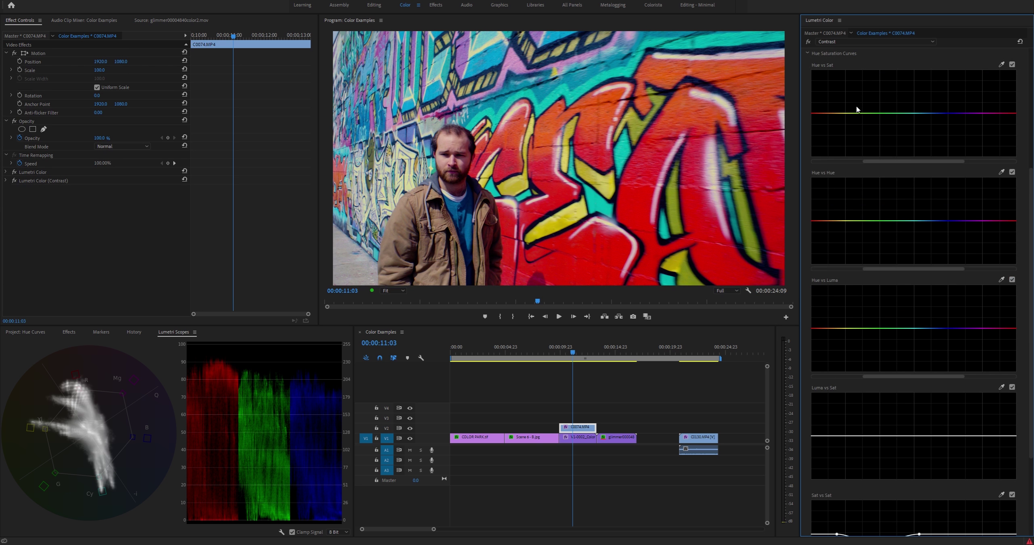